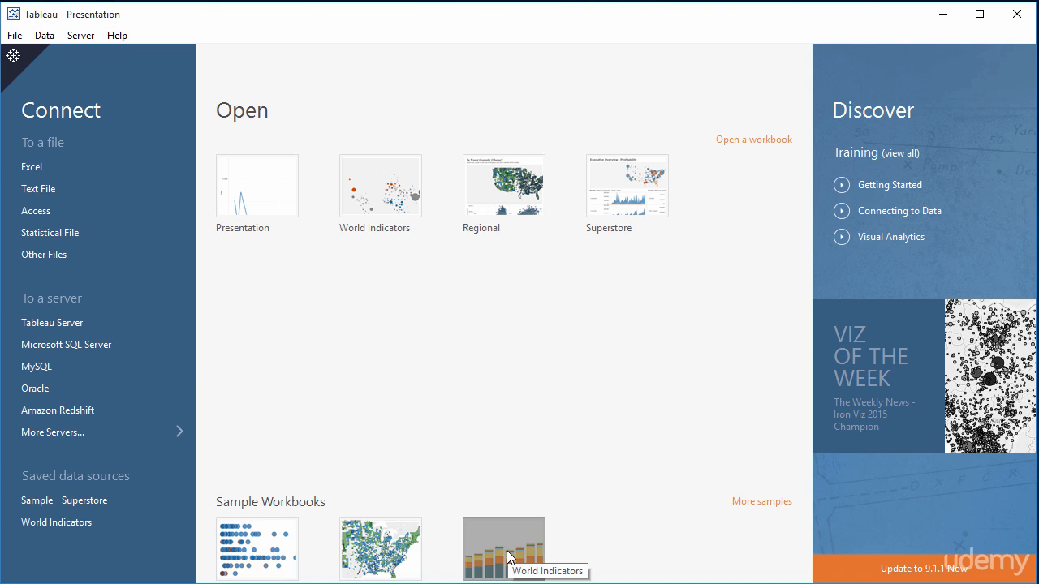
- Open the Superstore sample workbook, continue the trial, and enlarge its window to fill the screen
click(267, 533)
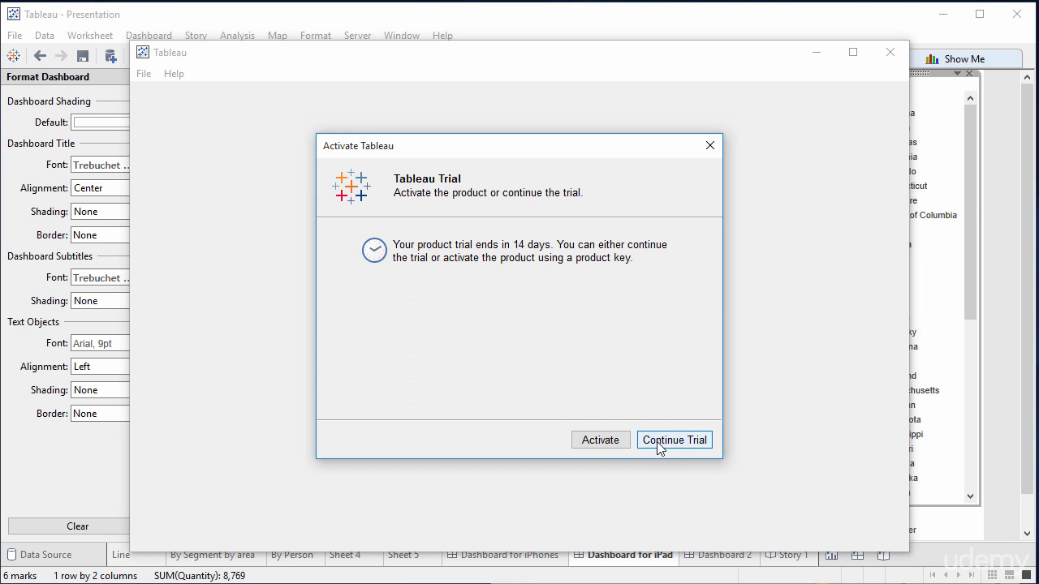
click(660, 446)
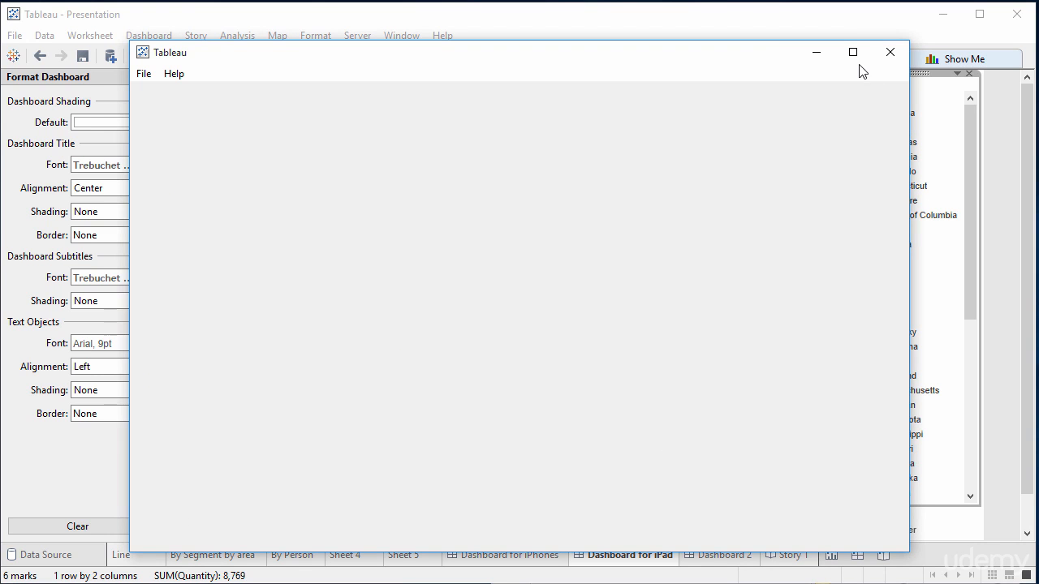
drag(772, 57, 649, 22)
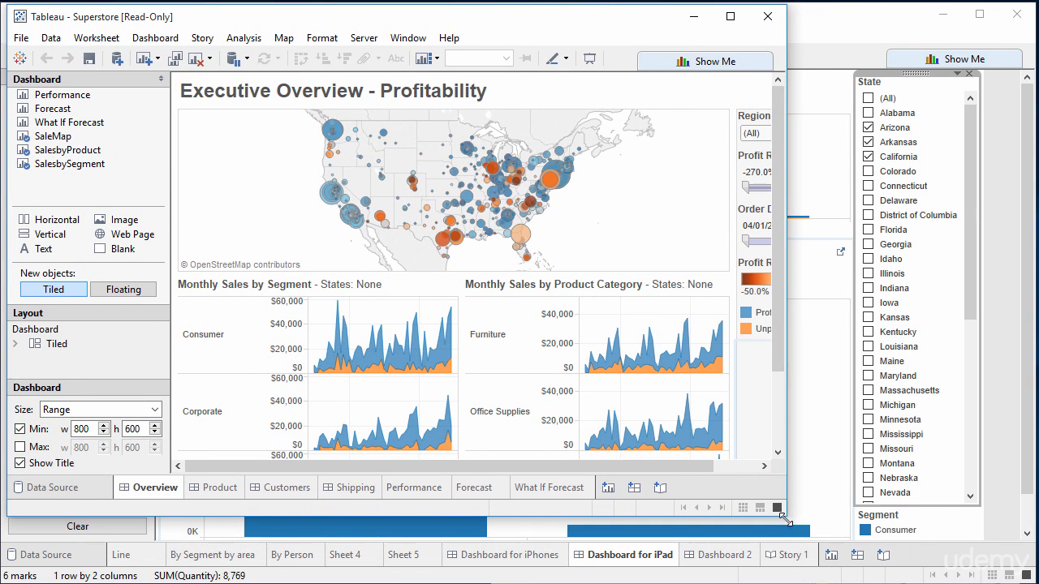
drag(785, 521, 1032, 576)
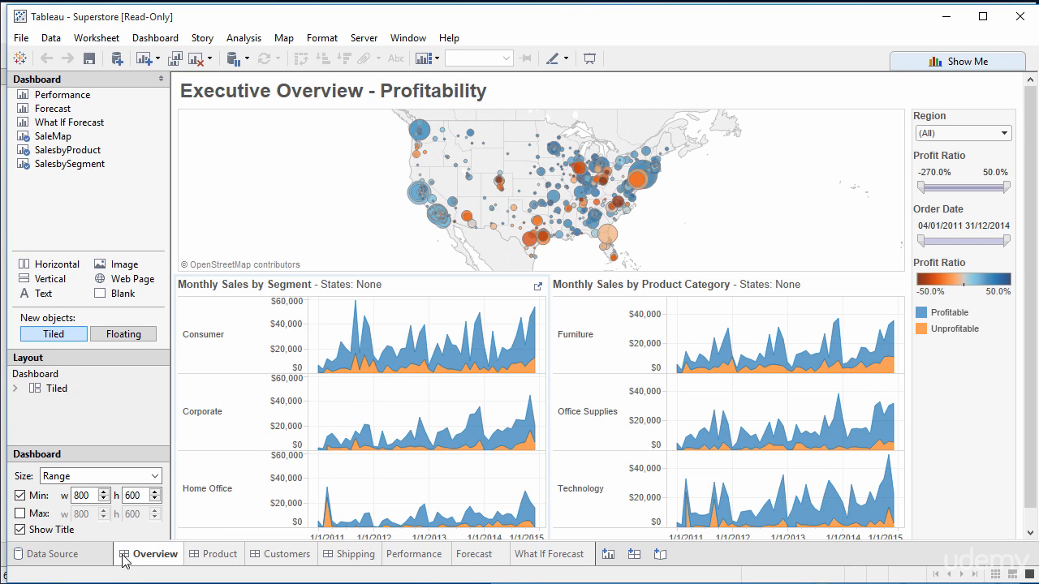
- Explore the Overview dashboard by selecting the Colorado mark on the profitability map
mouse_move(124, 560)
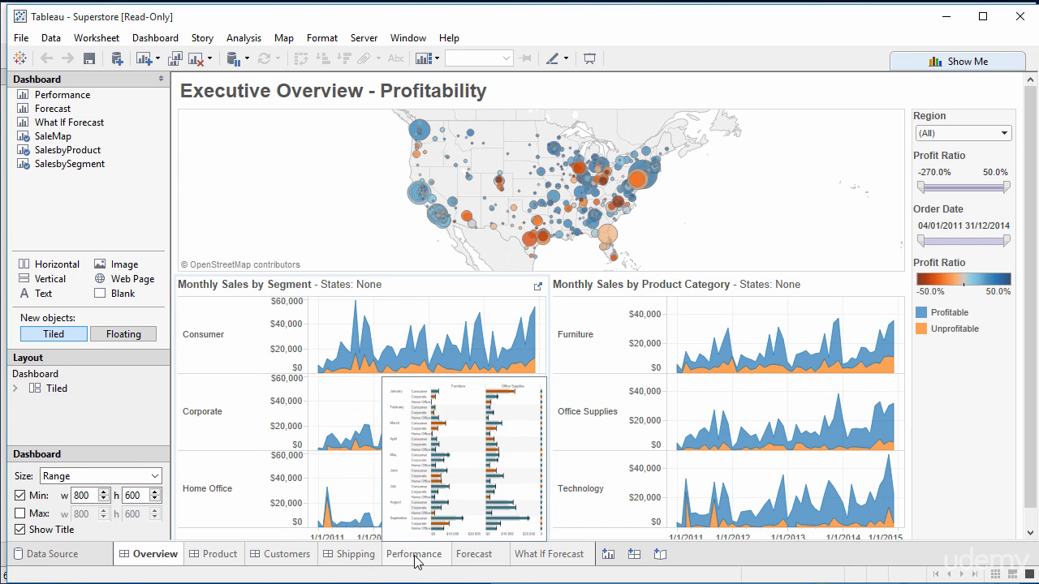
mouse_move(360, 560)
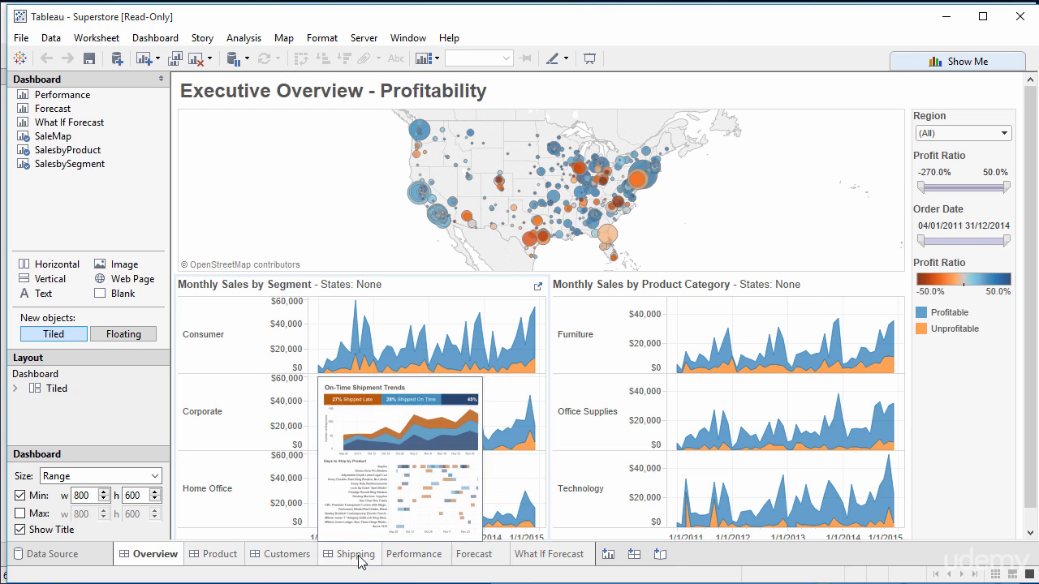
click(492, 199)
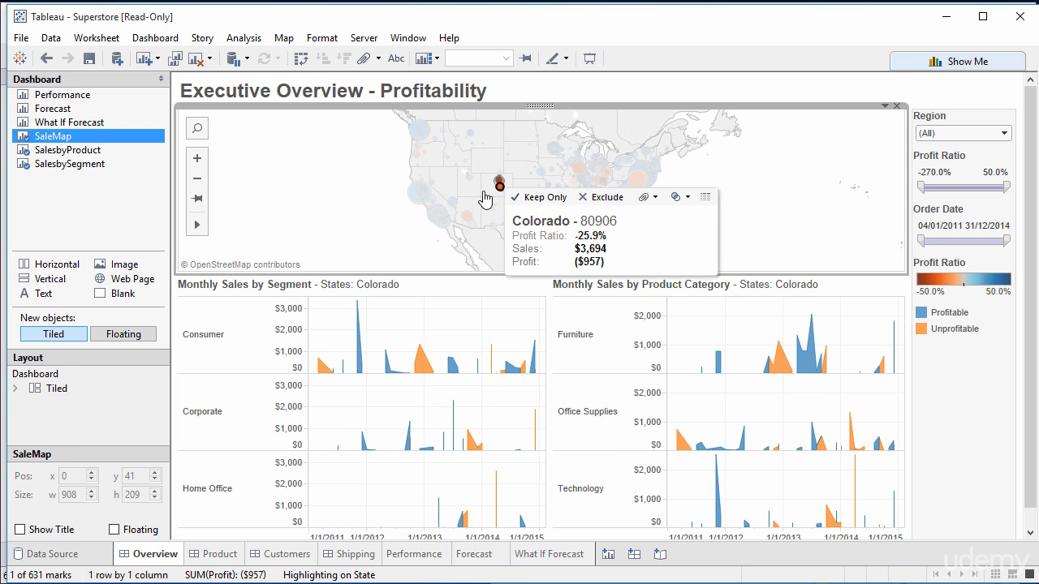
- Unhide all sheets of the workbook from the Overview dashboard tab
mouse_move(61, 154)
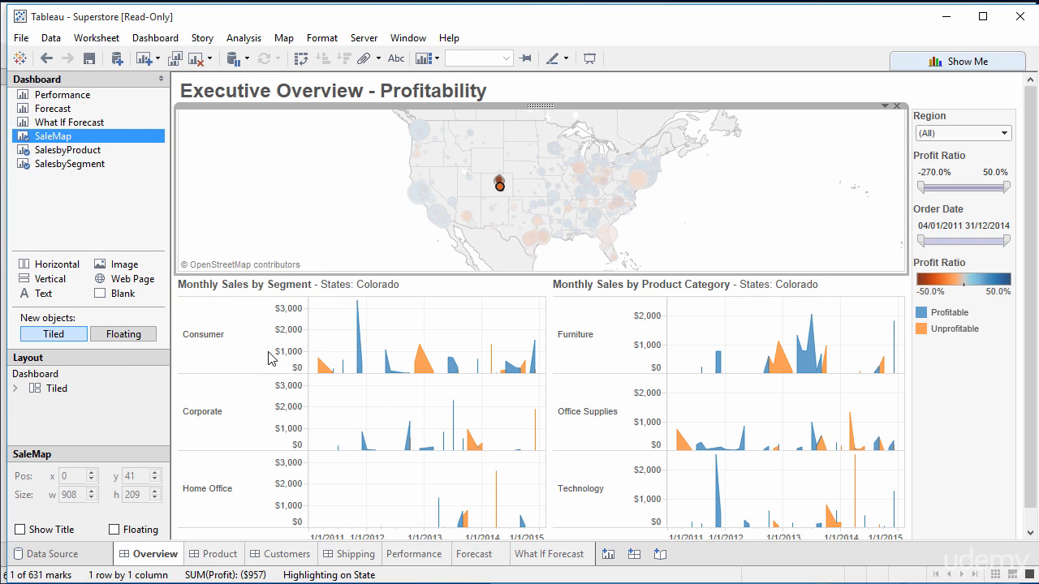
right_click(134, 558)
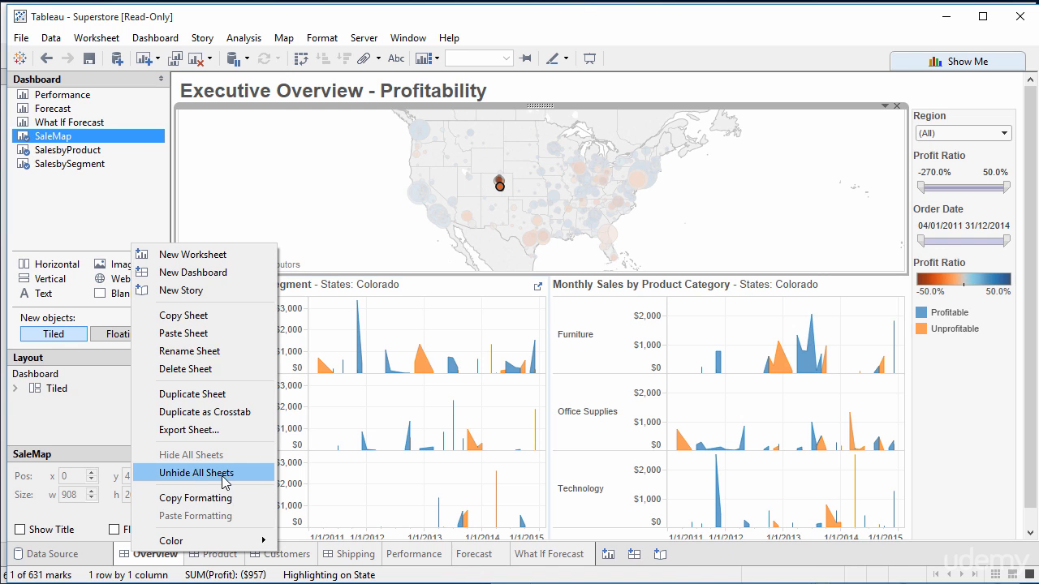
click(197, 473)
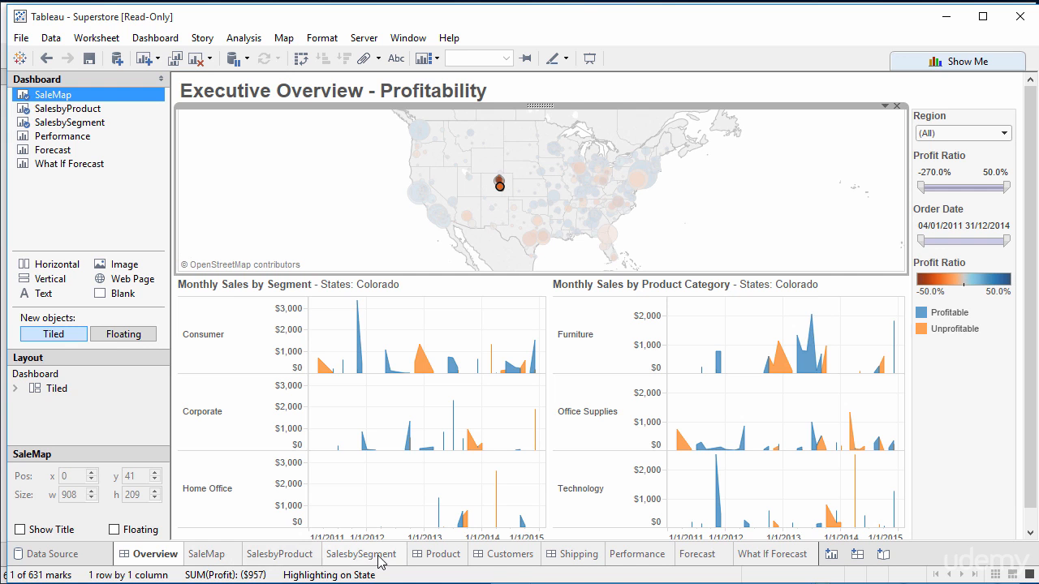
- Open the SaleMap worksheet and duplicate it as a new sheet
click(208, 554)
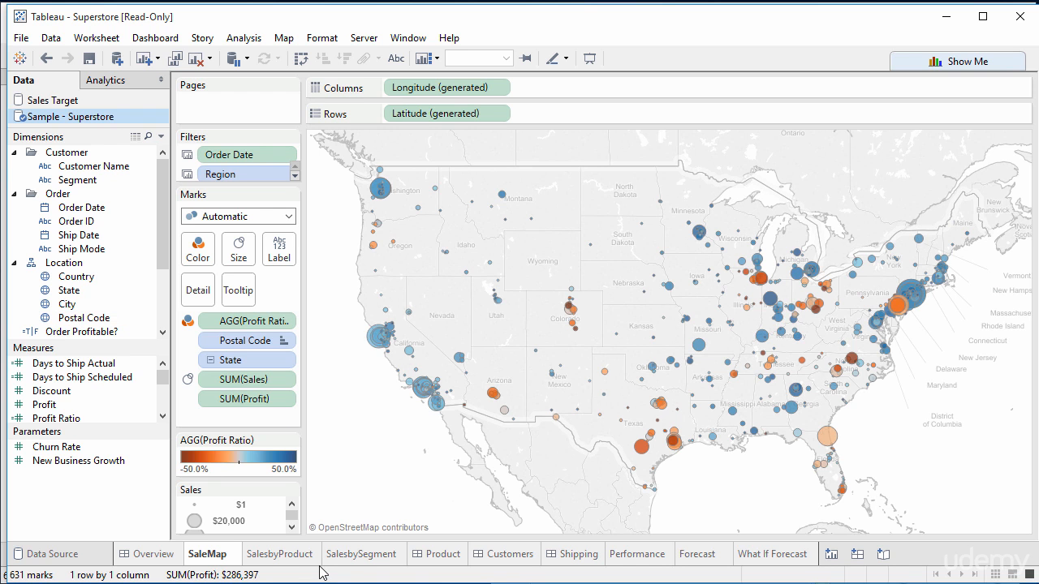
right_click(237, 557)
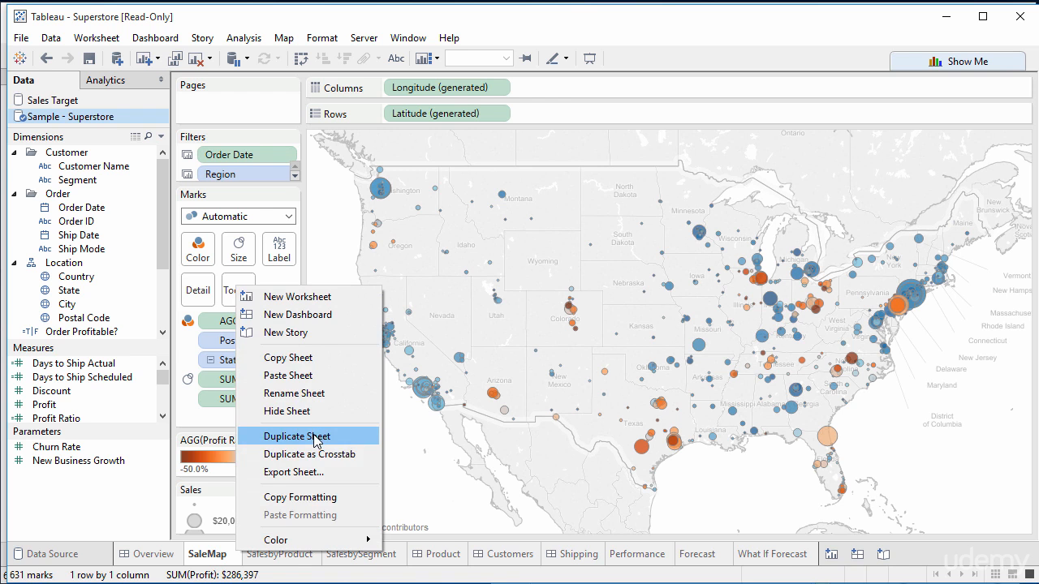
click(316, 438)
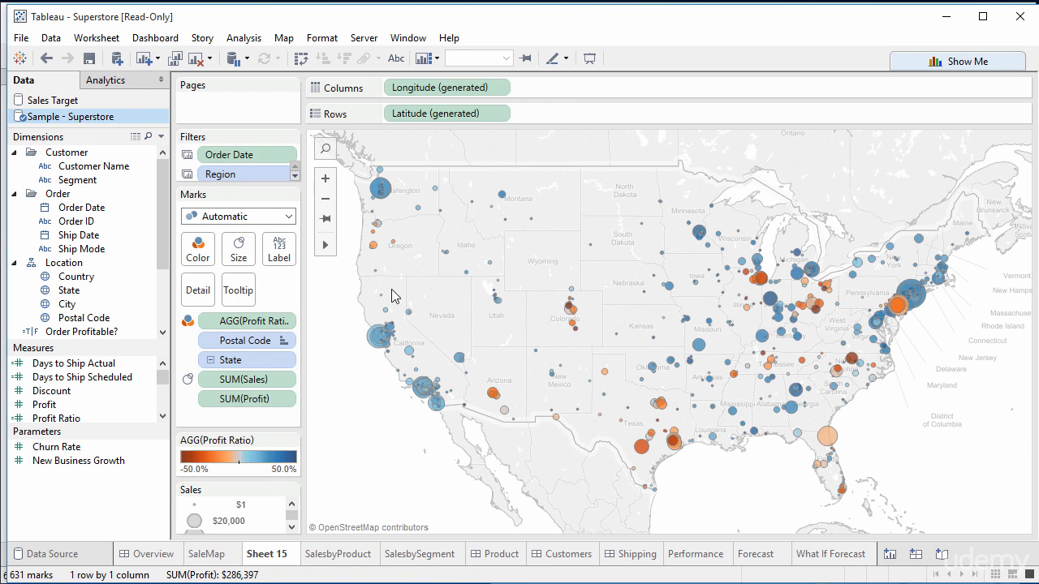
- Clear the duplicated sheet by removing Longitude, Latitude, all filters and all marks fields
drag(475, 87, 101, 318)
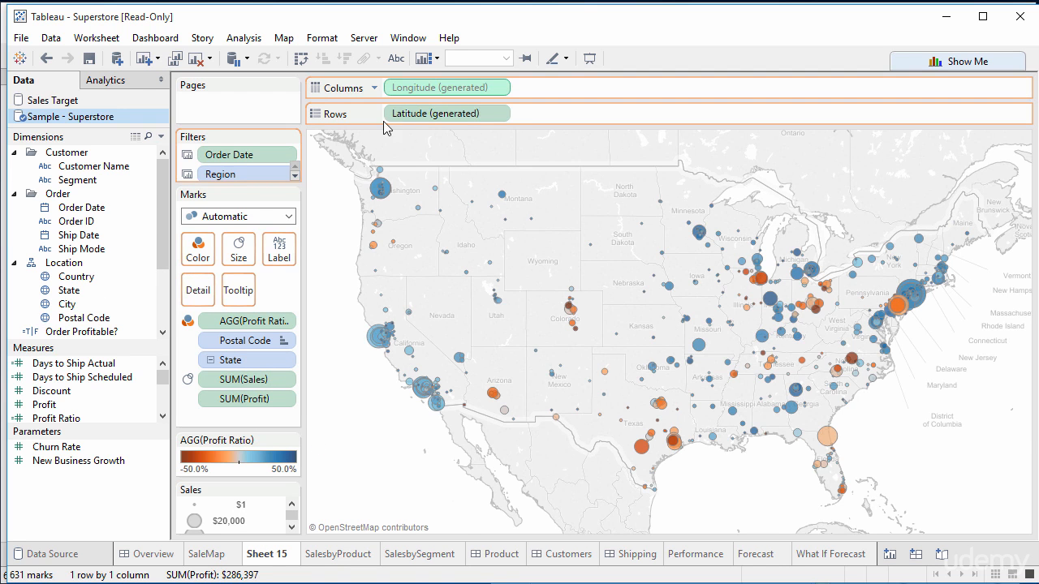
drag(398, 111, 51, 335)
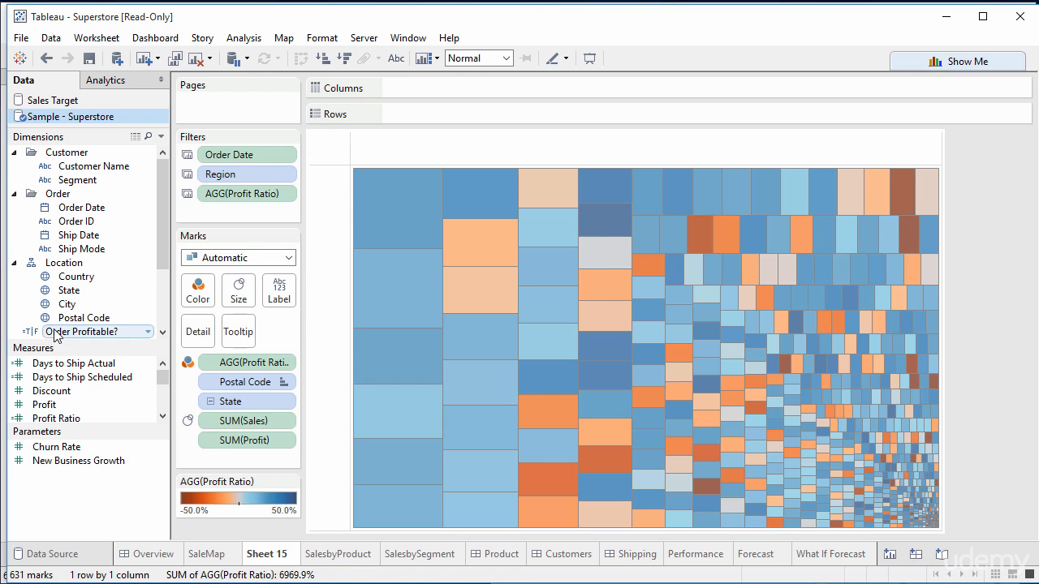
drag(255, 157, 106, 207)
drag(219, 154, 97, 211)
drag(235, 323, 105, 322)
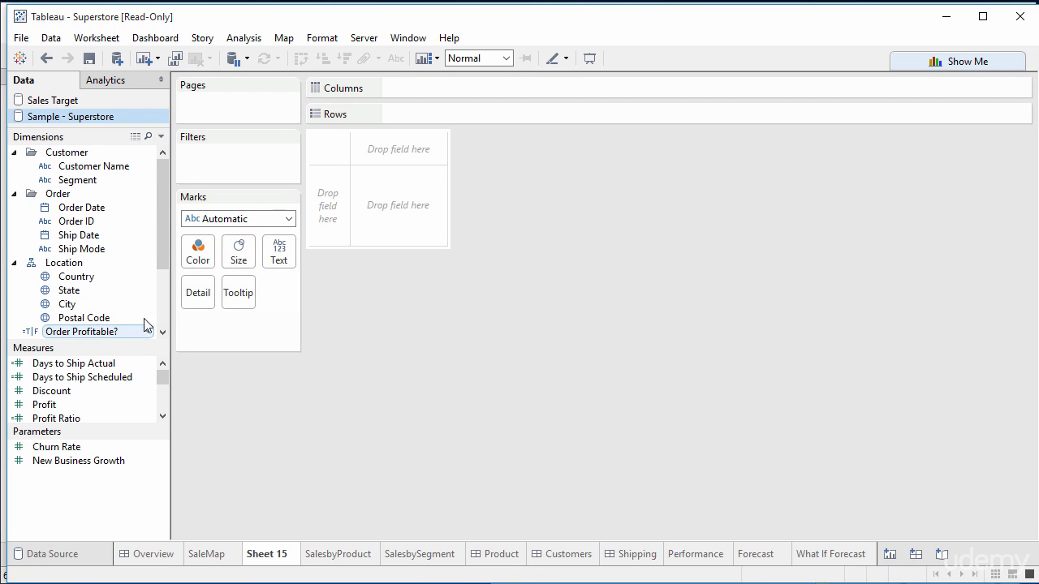
- Scroll the data pane and compare the original SaleMap sheet with the emptied new sheet
click(165, 312)
drag(165, 306, 162, 400)
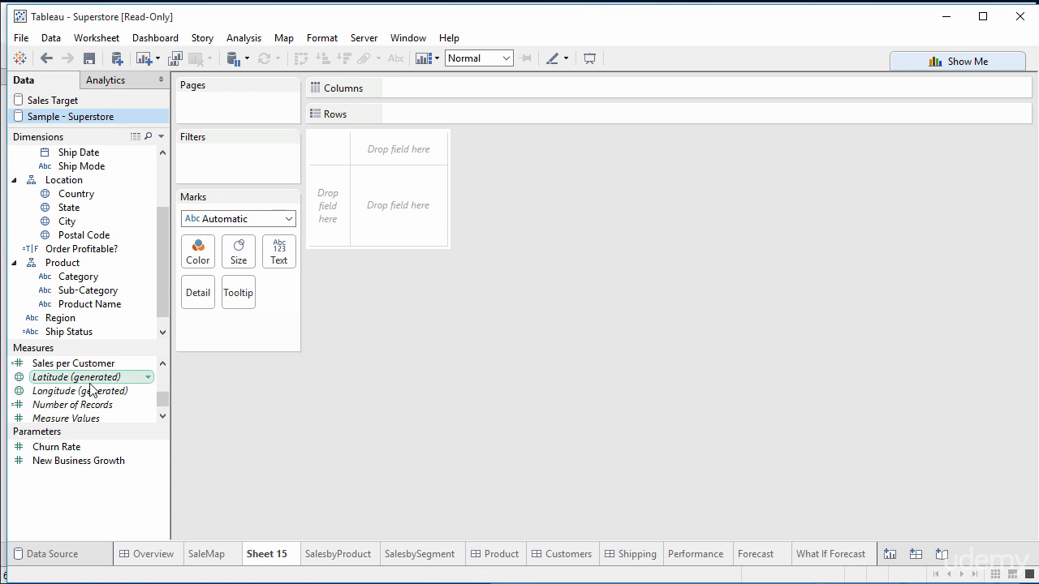
click(220, 554)
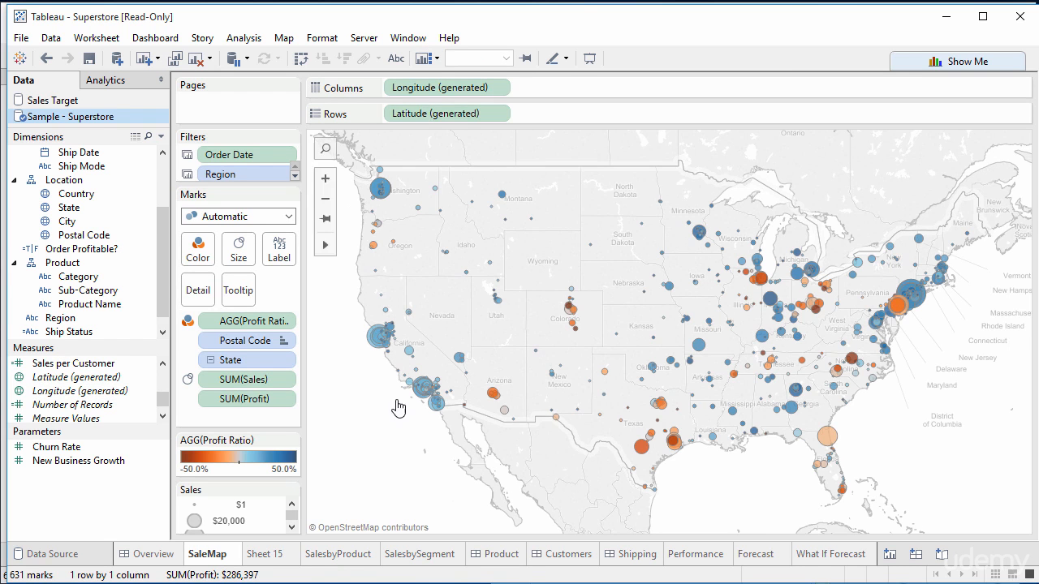
click(267, 557)
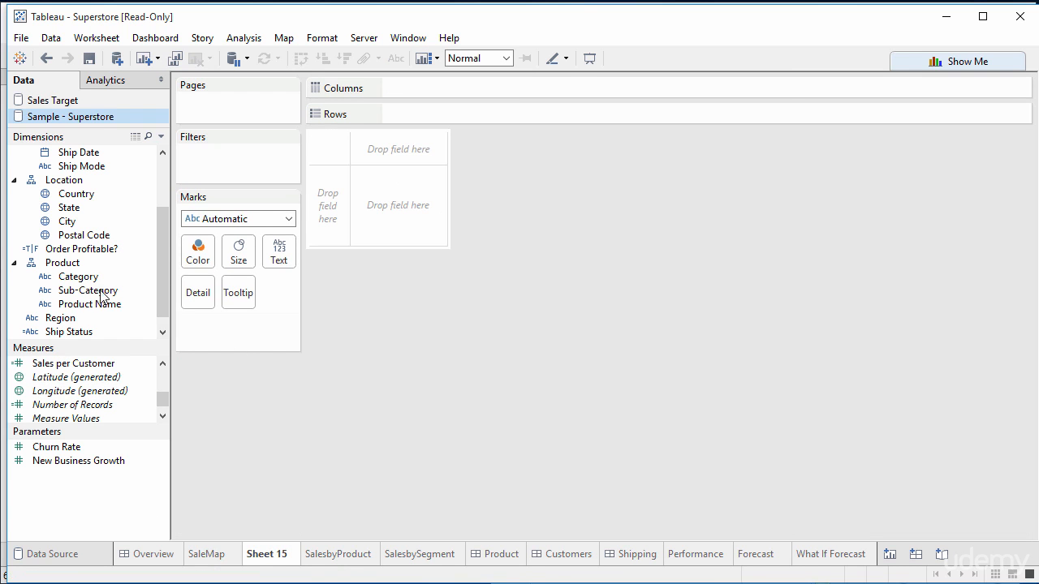
- Place Latitude (generated) on Columns and Longitude (generated) on Rows
drag(73, 379, 407, 91)
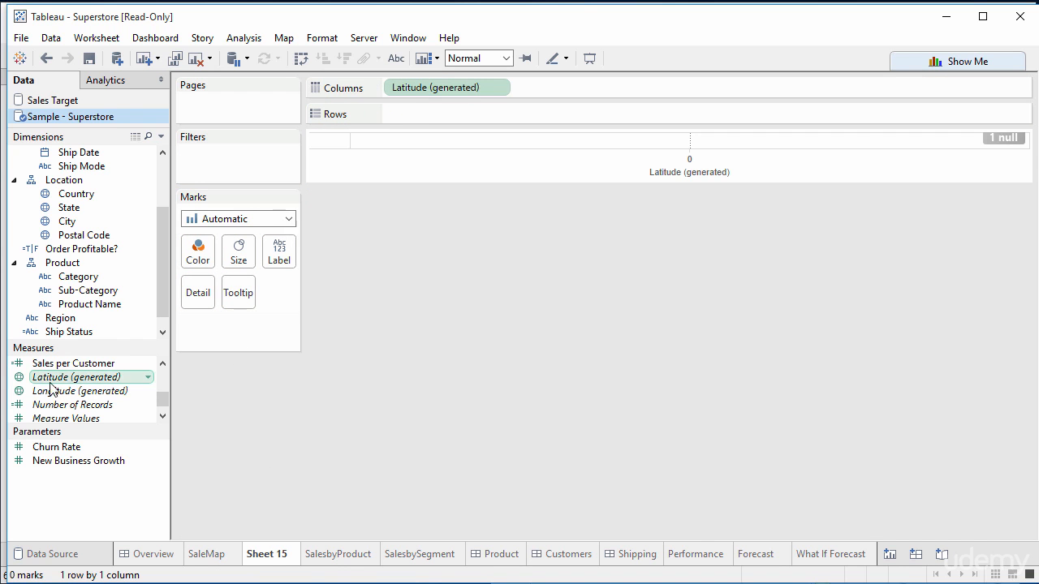
drag(73, 391, 416, 118)
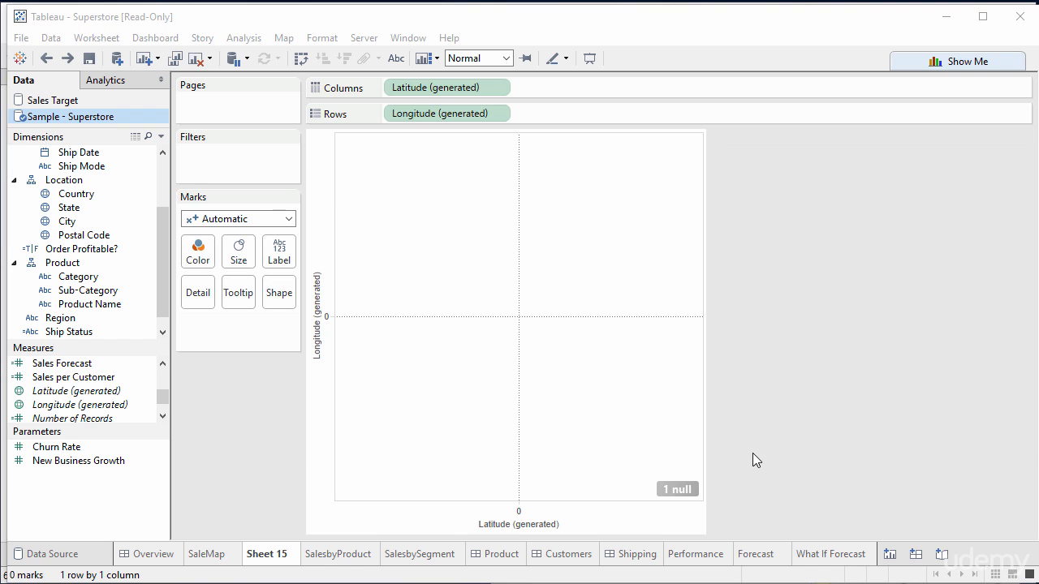
- Turn the view into a symbol map using Show Me
click(974, 62)
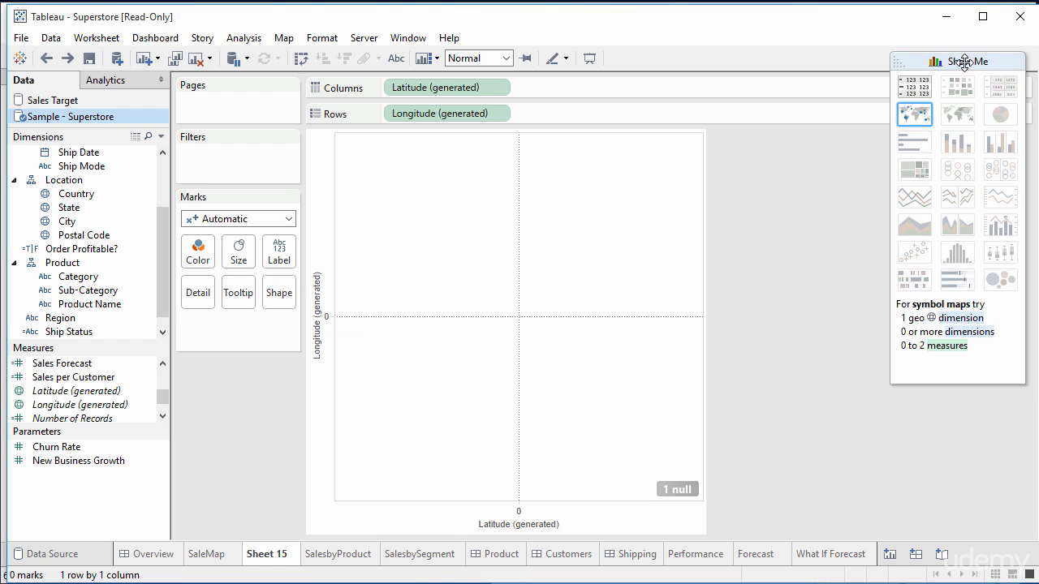
click(914, 120)
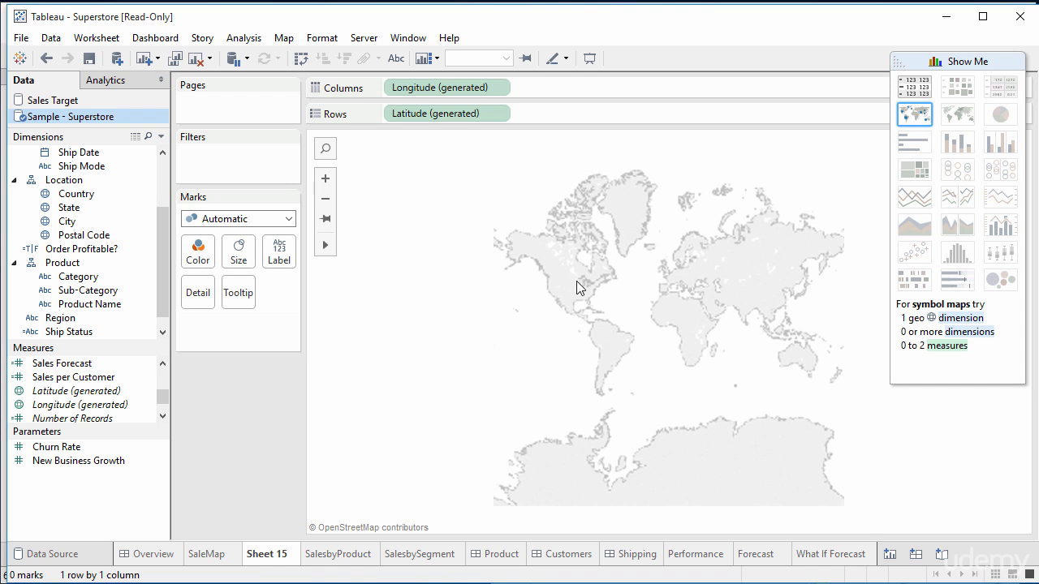
- Add the Country field to the map's marks, focused on North America
click(324, 178)
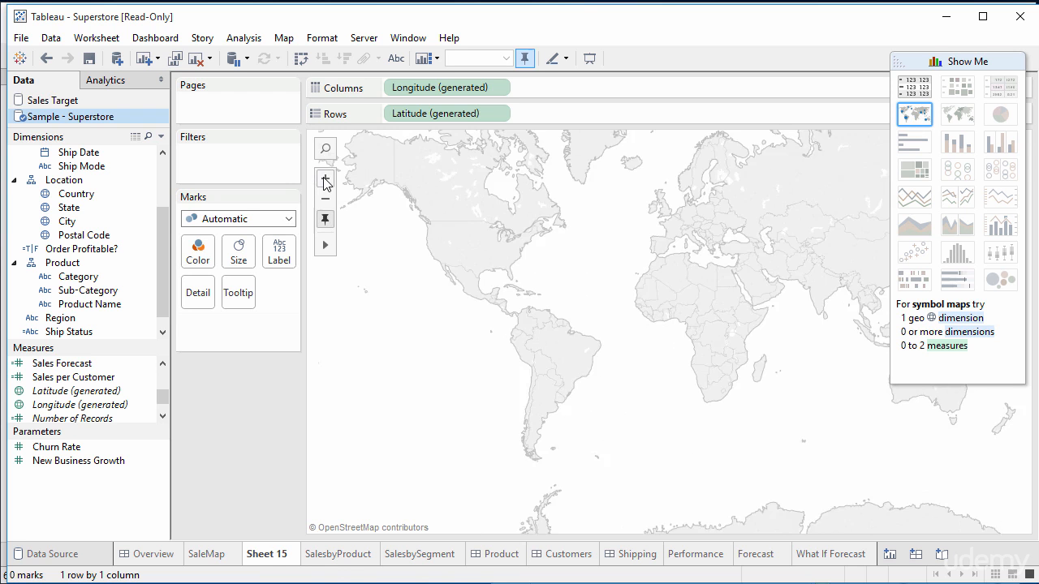
click(324, 180)
drag(419, 211, 720, 316)
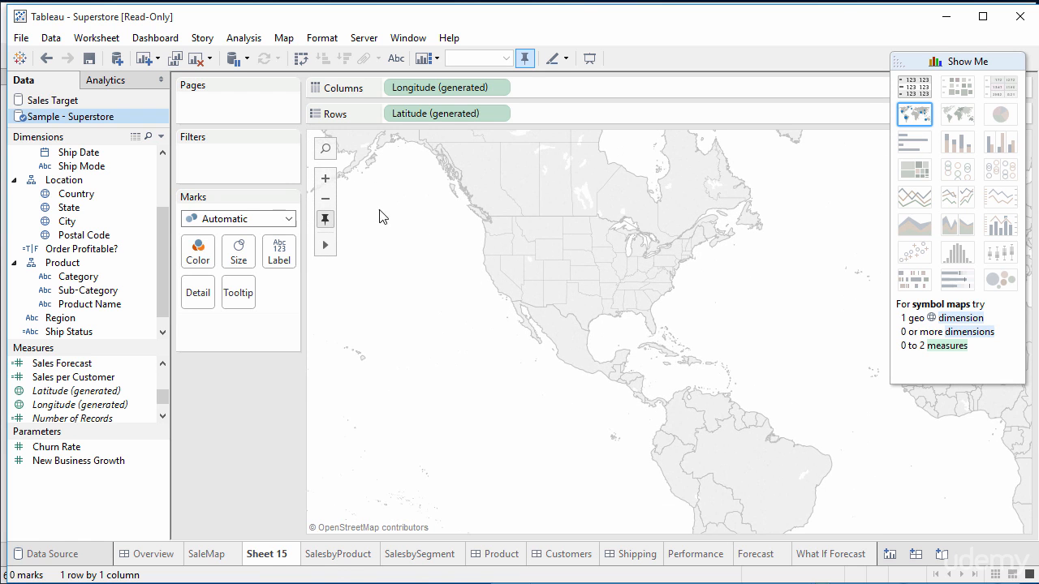
click(324, 179)
drag(409, 223, 549, 316)
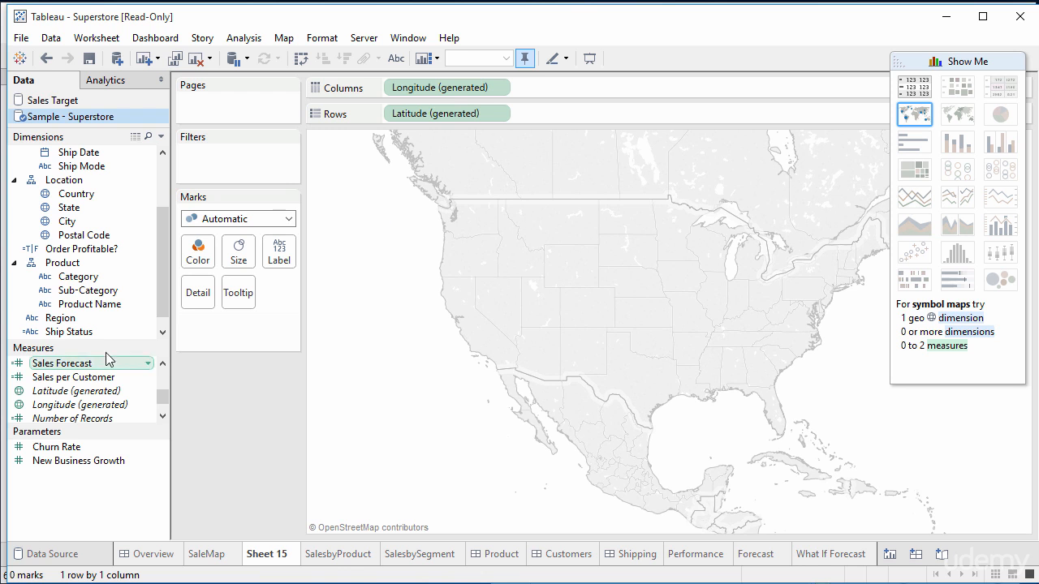
drag(164, 308, 153, 265)
click(69, 278)
drag(69, 282, 199, 300)
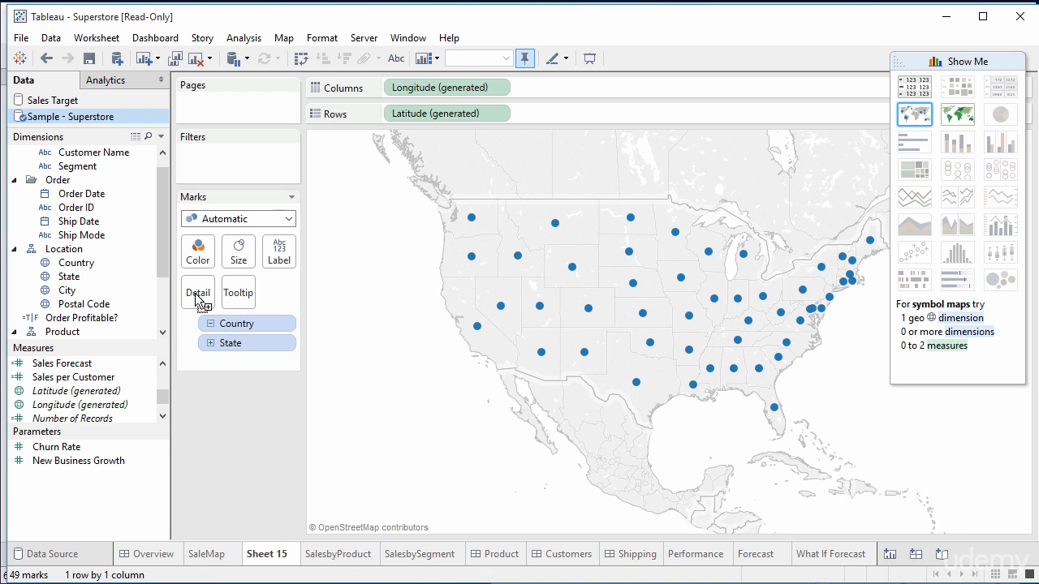
- Color the state map by Profit Ratio
click(225, 558)
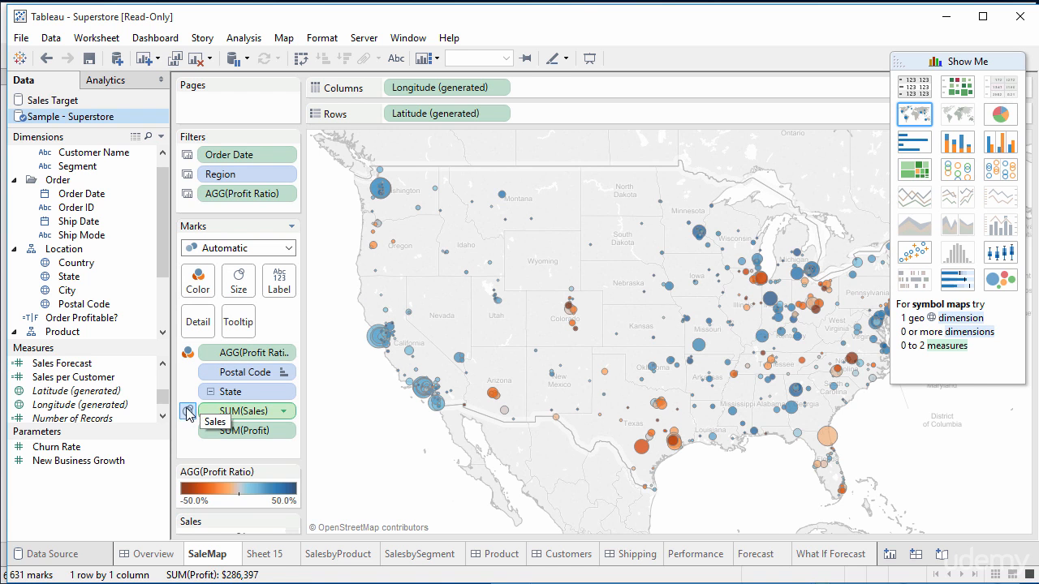
click(276, 555)
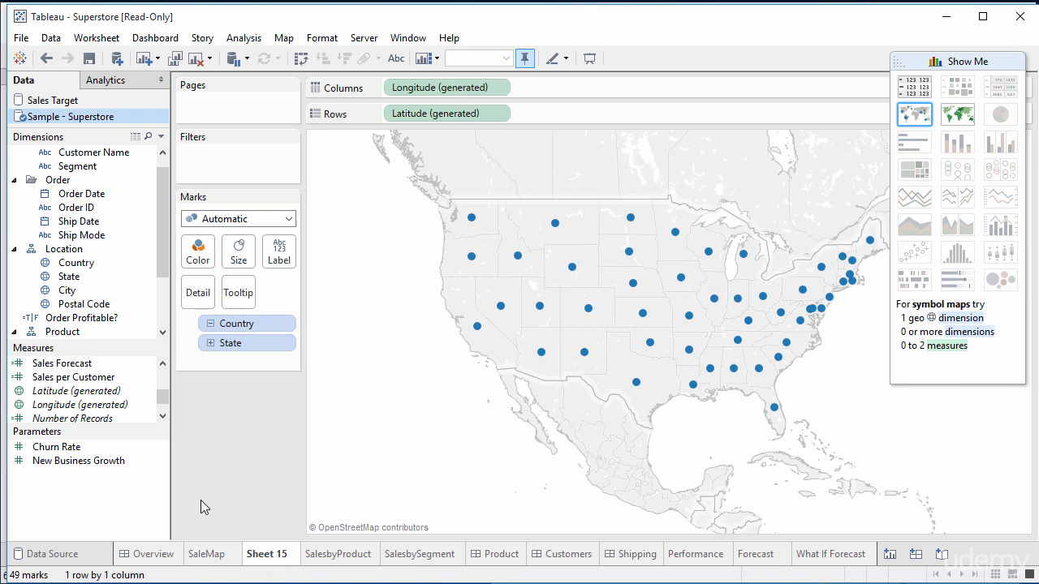
drag(162, 399, 164, 393)
drag(162, 395, 162, 384)
drag(65, 385, 197, 255)
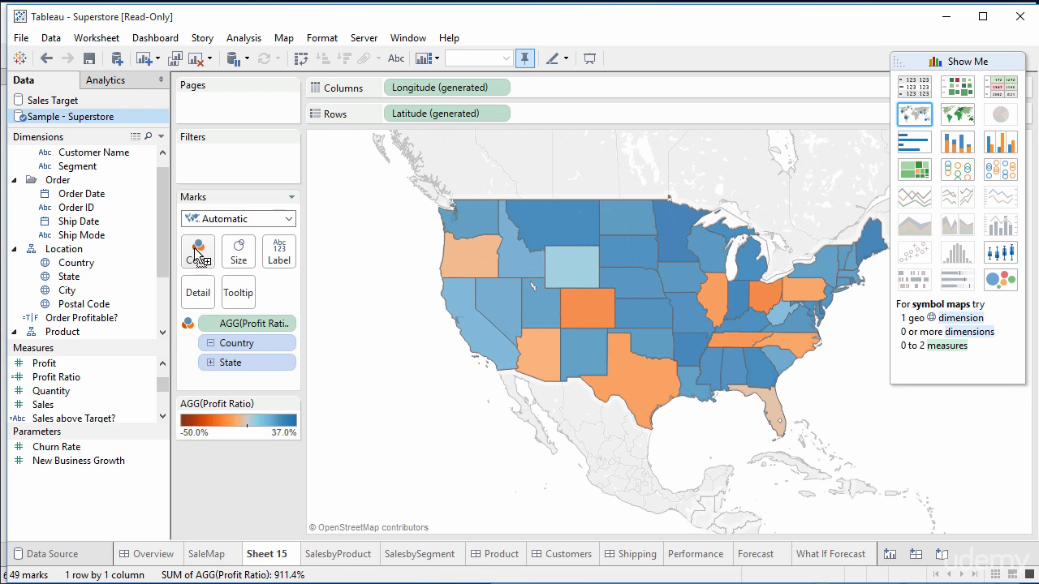
click(285, 324)
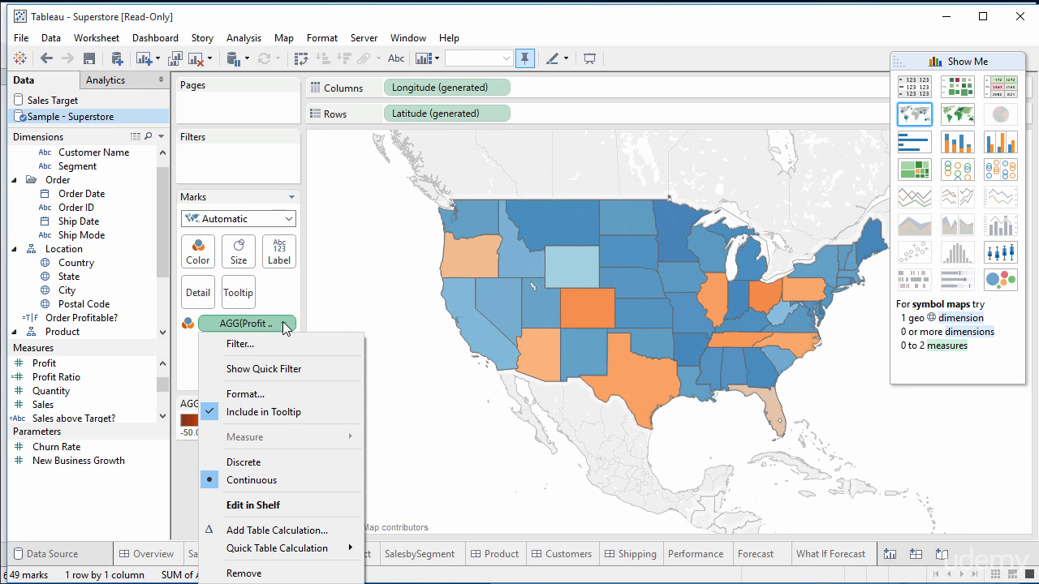
click(290, 309)
click(198, 253)
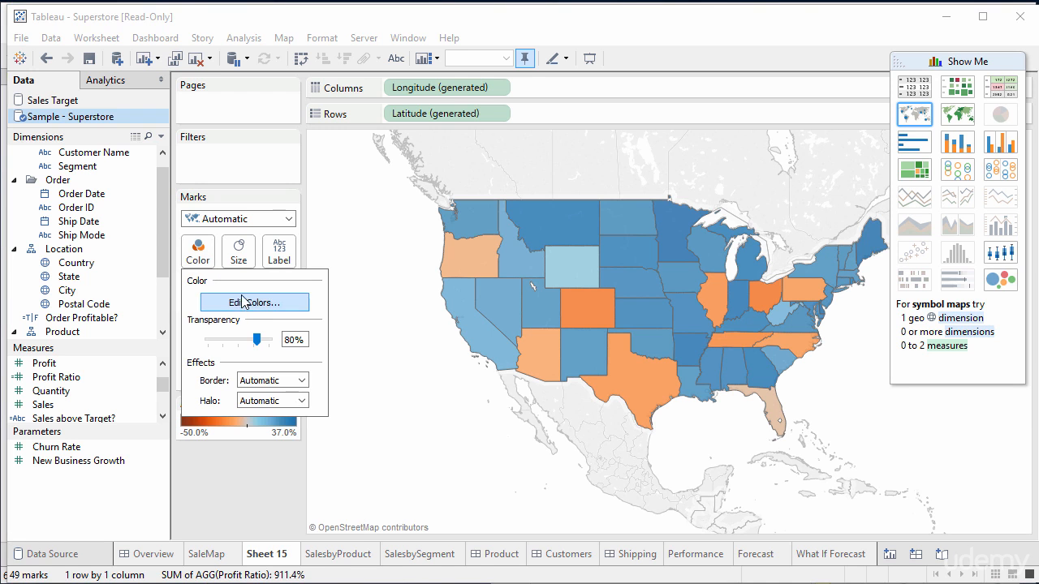
click(310, 269)
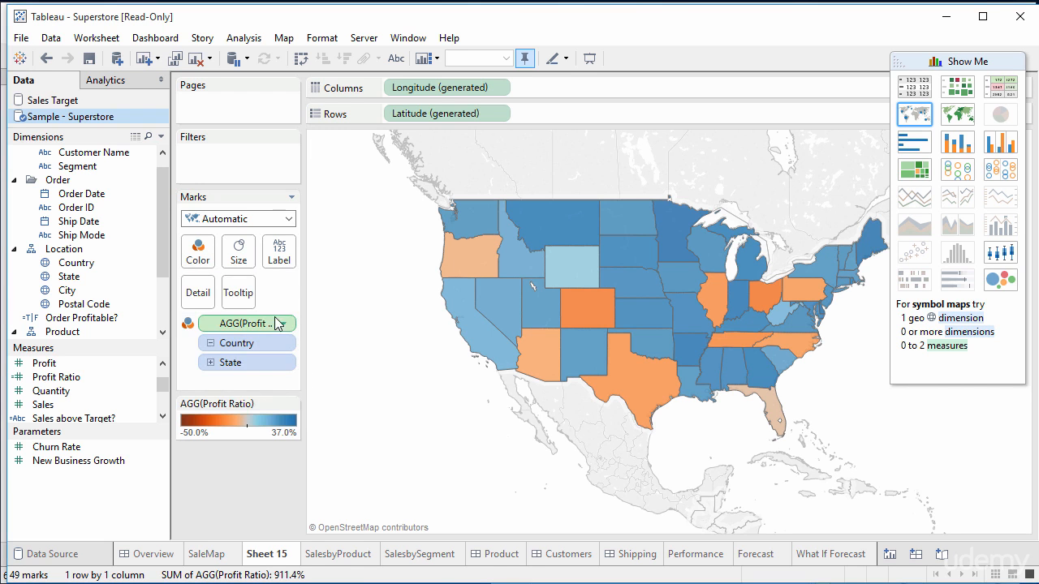
click(278, 323)
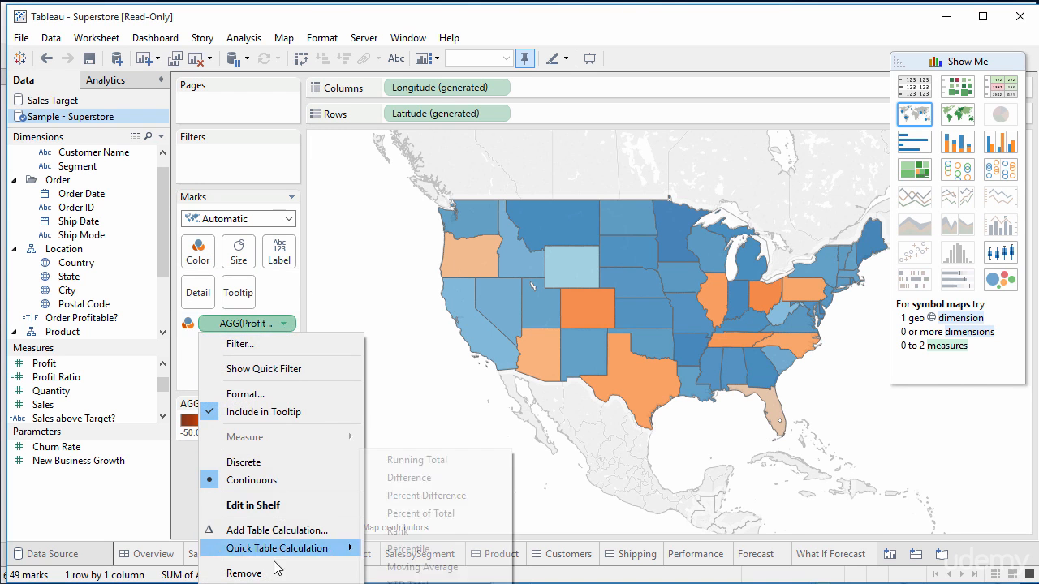
click(280, 308)
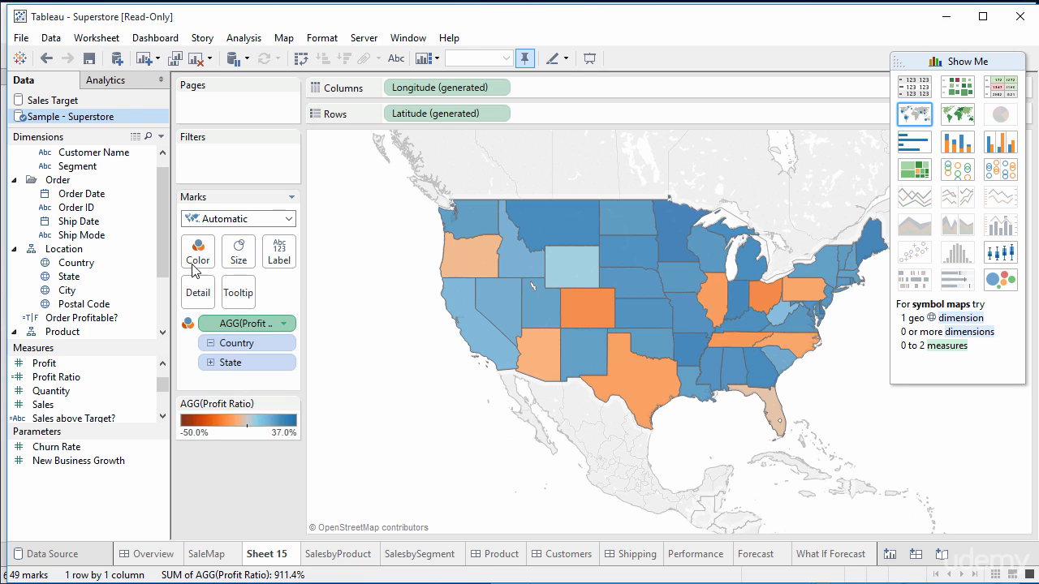
- Browse the color palettes for Profit Ratio and keep the Orange-Blue Diverging palette
click(198, 251)
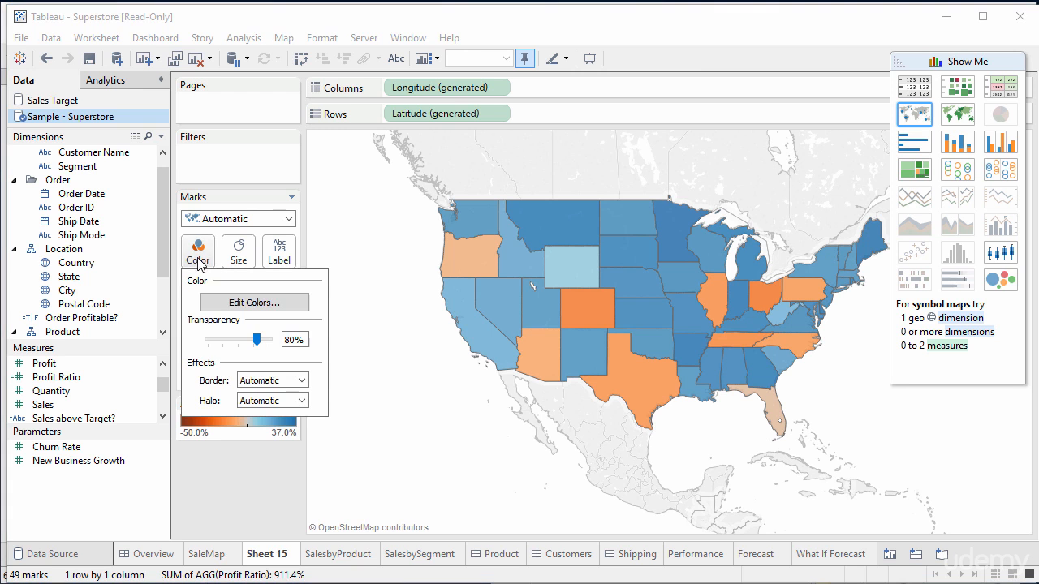
click(245, 303)
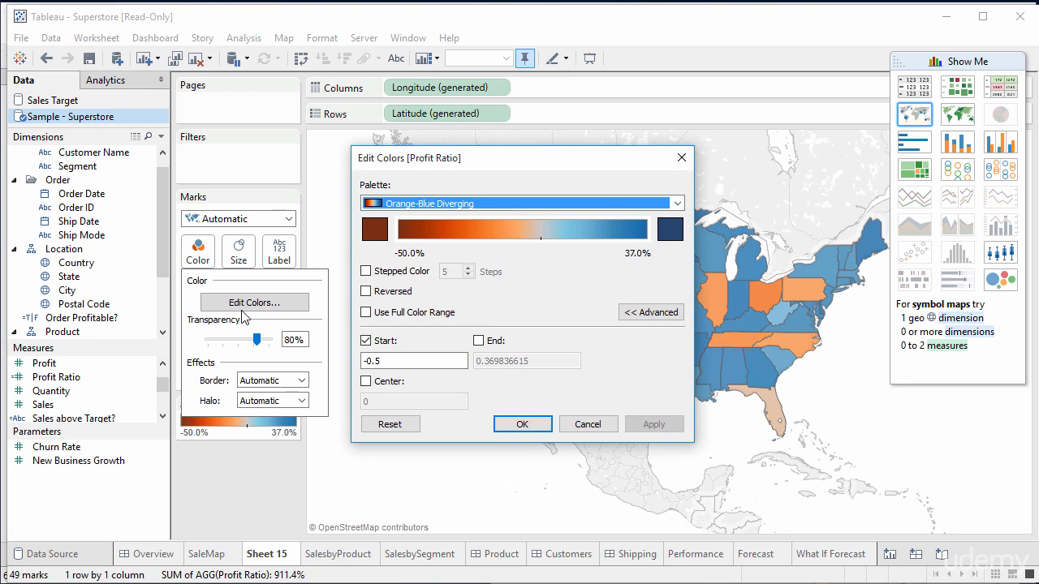
click(676, 203)
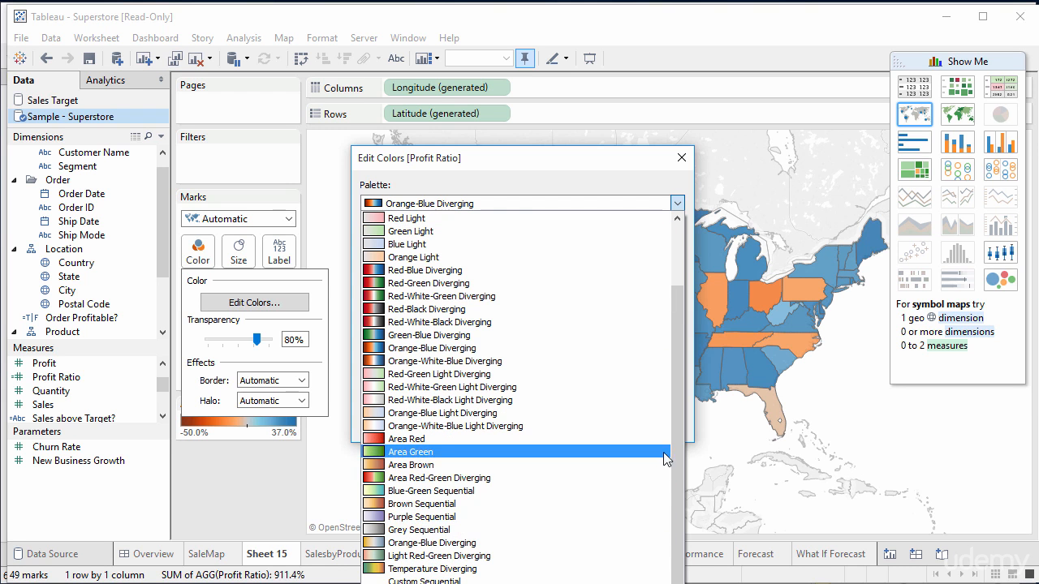
drag(673, 448, 697, 512)
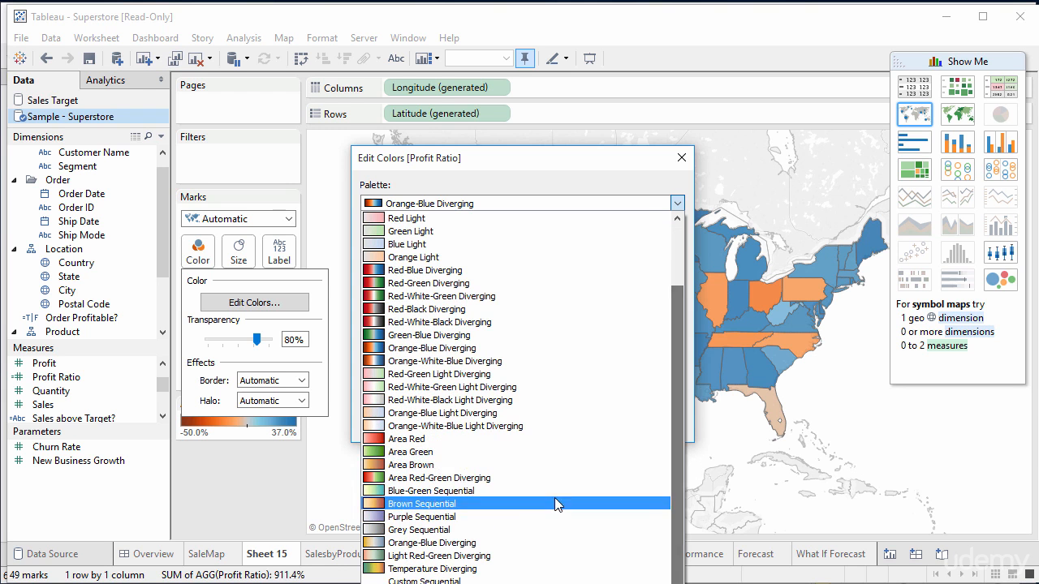
click(419, 354)
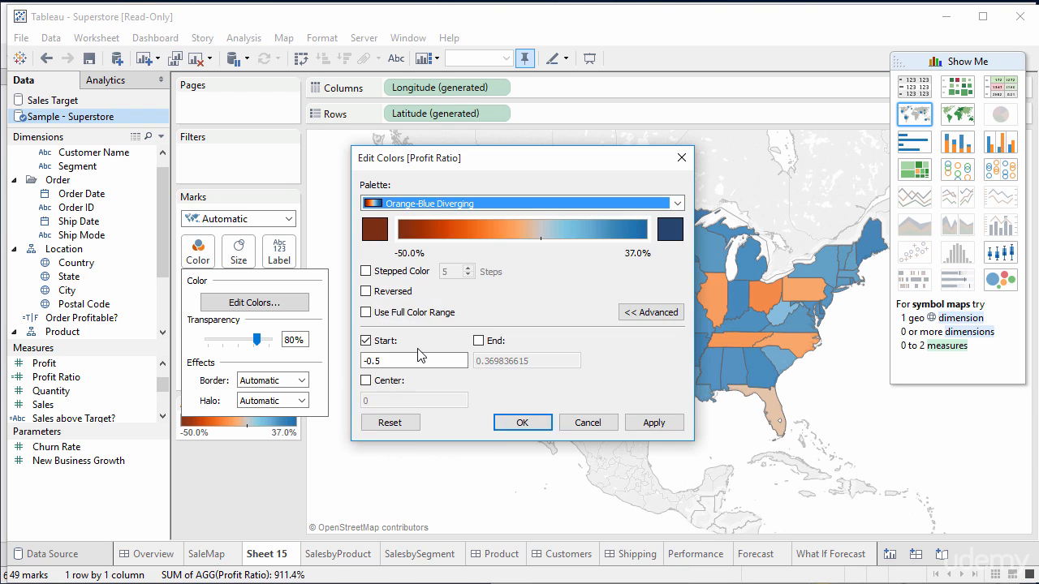
click(532, 426)
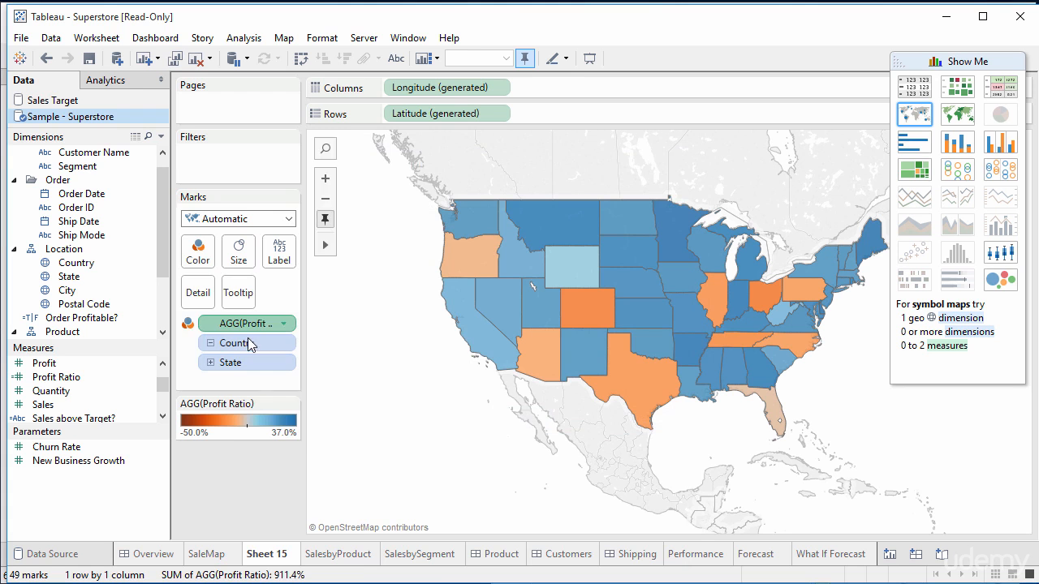
- Open the options menu of the Profit Ratio color field on the marks
click(283, 324)
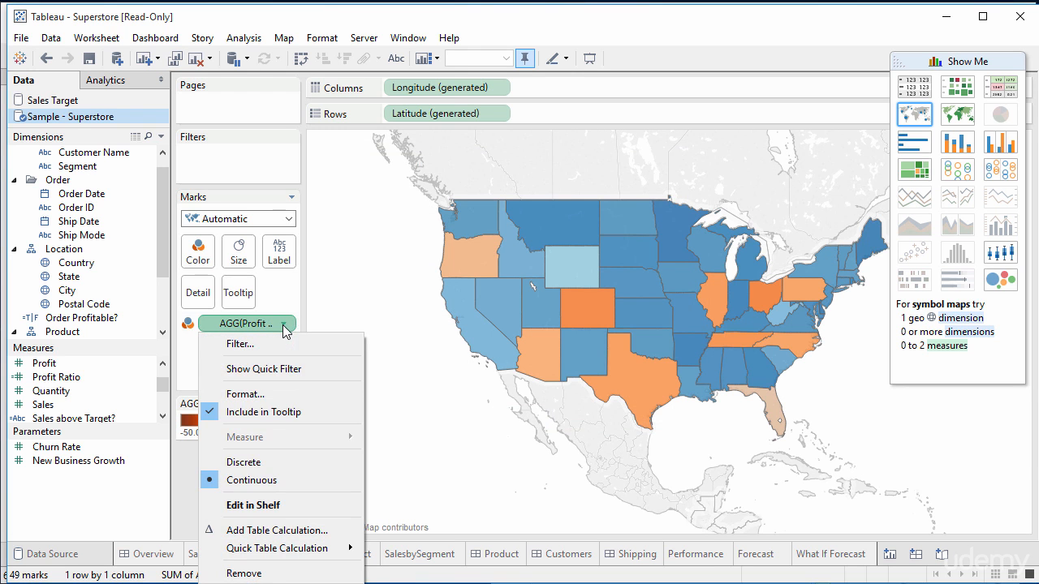